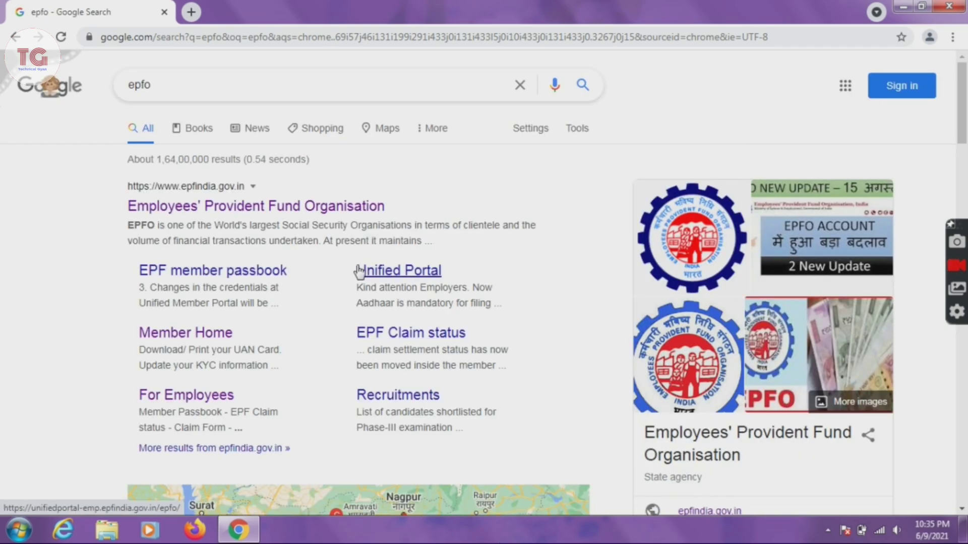
Step: Go from the Google results to the epfindia.gov.in For Employees page
{"action": "left_click", "coordinate": [253, 208]}
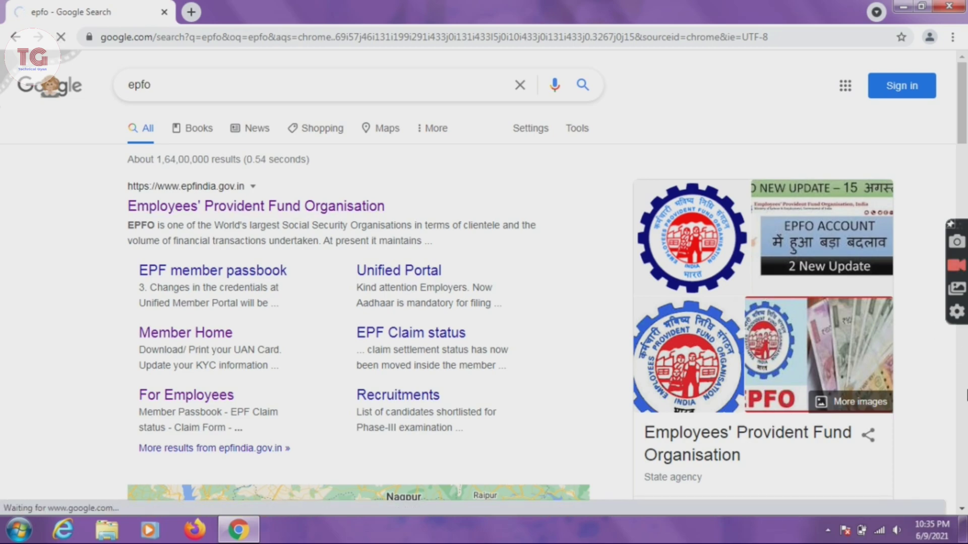
{"action": "scroll", "coordinate": [484, 282], "scroll_direction": "down", "scroll_amount": 8}
{"action": "scroll", "coordinate": [484, 282], "scroll_direction": "down", "scroll_amount": 8}
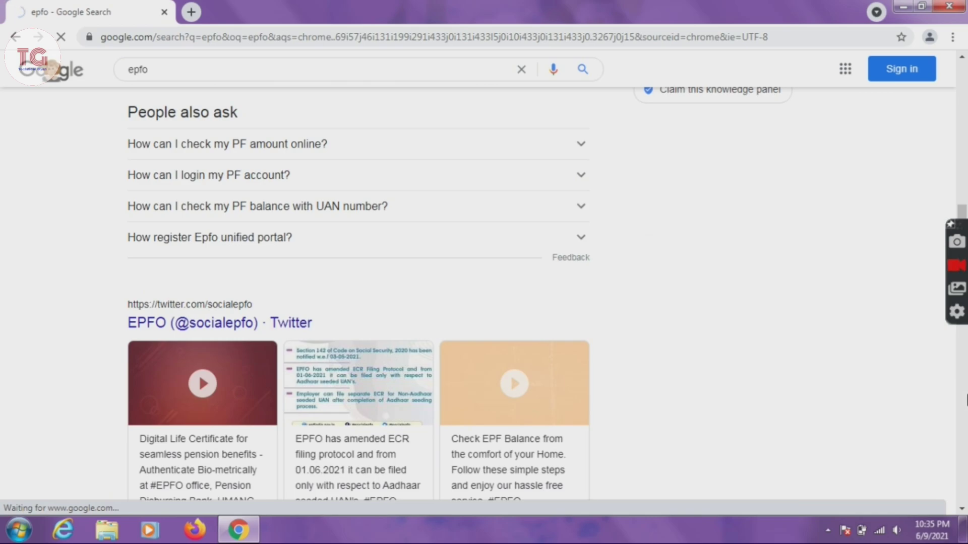
{"action": "scroll", "coordinate": [963, 141], "scroll_direction": "up", "scroll_amount": 16}
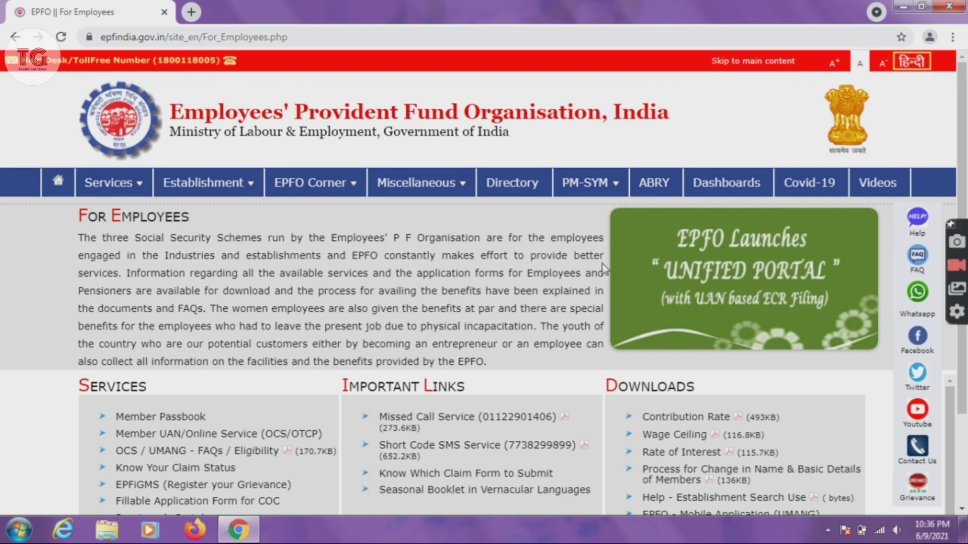
Step: Open 'Member UAN/Online Service (OCS/OTCP)' from the EPFO Services list
{"action": "left_click_drag", "start_coordinate": [965, 88], "coordinate": [966, 136]}
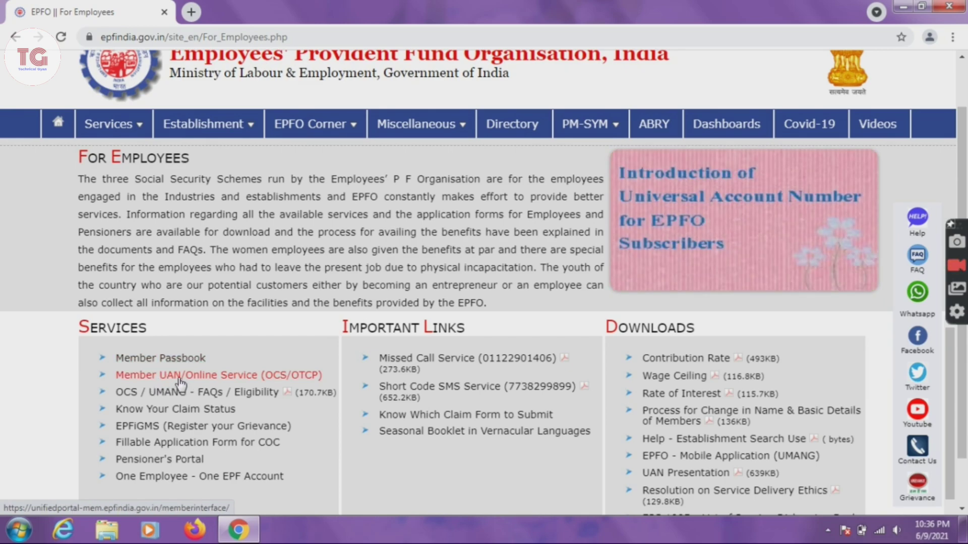
{"action": "left_click", "coordinate": [195, 376]}
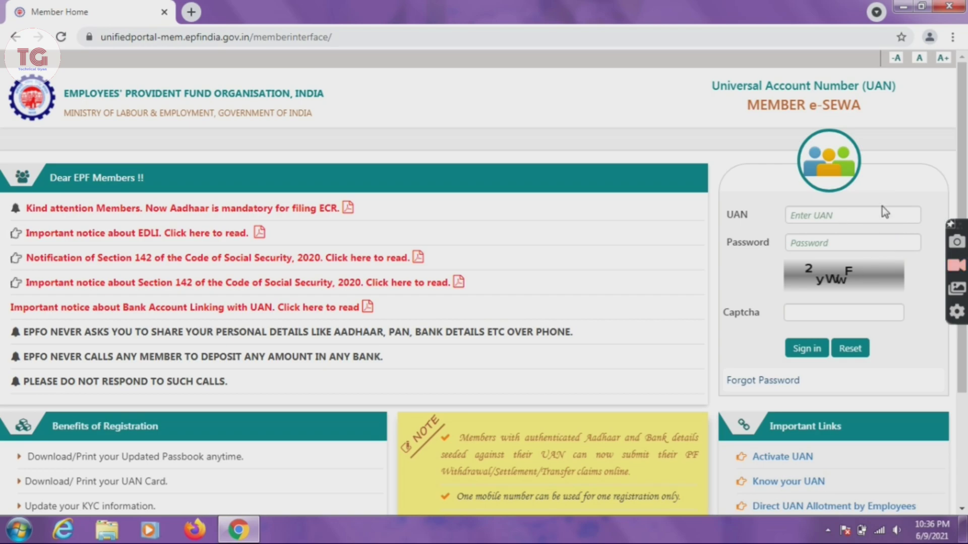
Step: Sign in with the member's UAN, the account password and the captcha text
{"action": "left_click", "coordinate": [858, 217]}
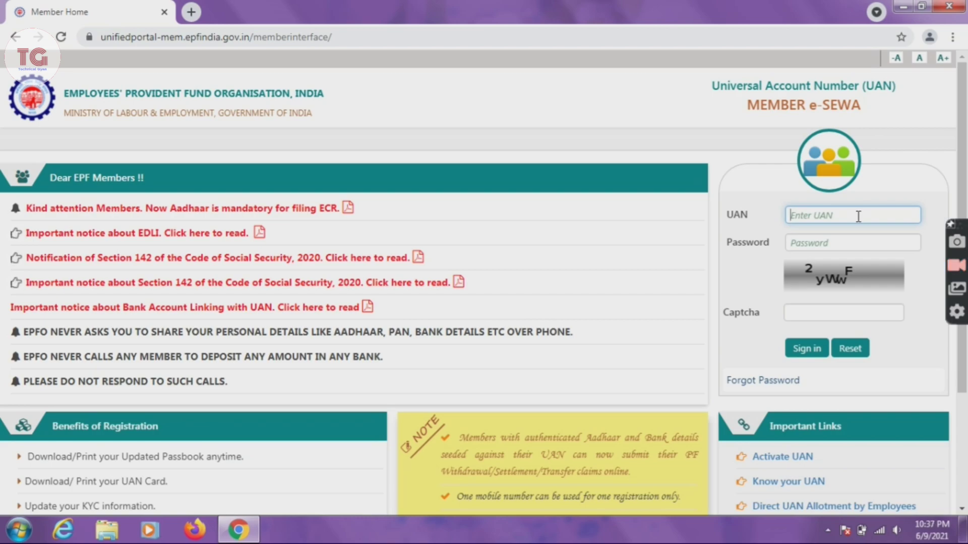
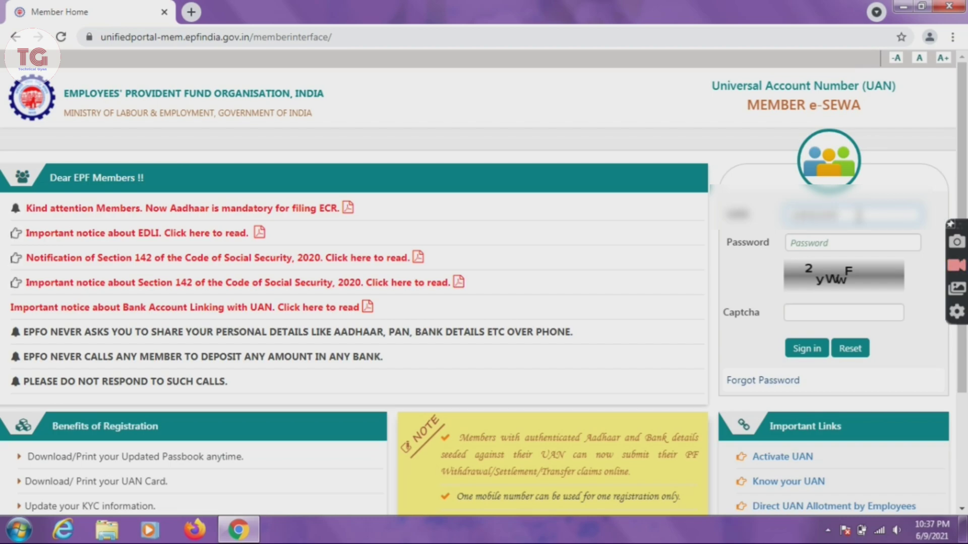
{"action": "left_click", "coordinate": [854, 250]}
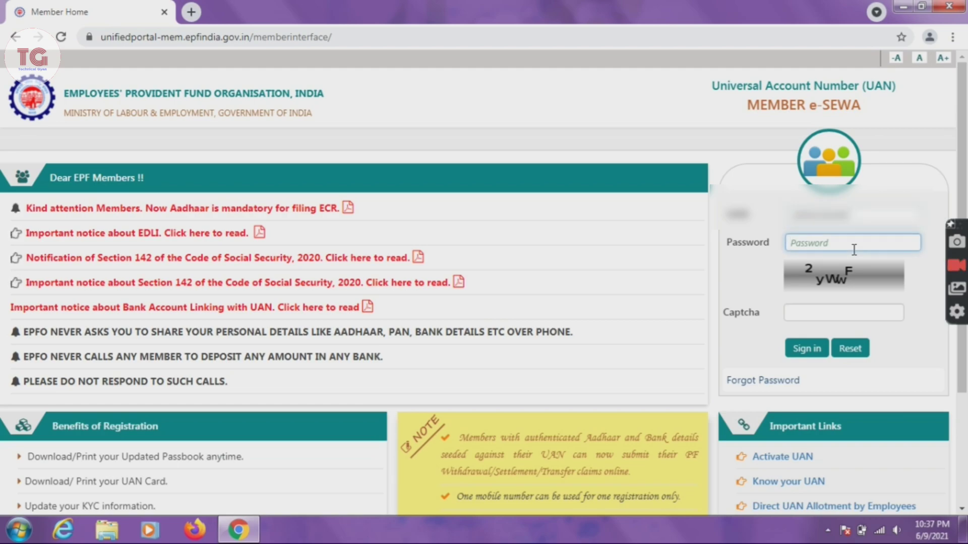
{"action": "type", "text": "•"}
{"action": "key", "text": "BackSpace"}
{"action": "type", "text": "•••••••••••"}
{"action": "left_click", "coordinate": [844, 318]}
{"action": "type", "text": "2"}
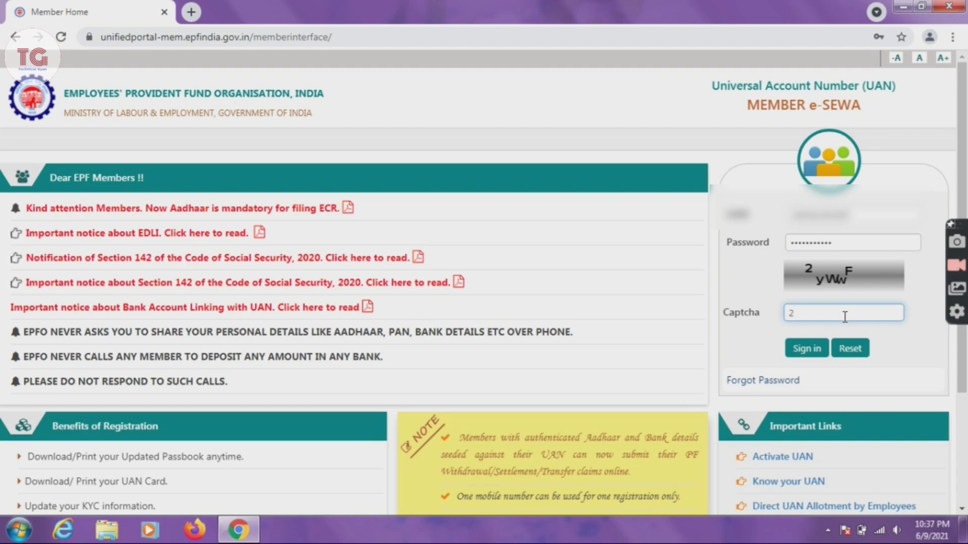
{"action": "type", "text": "yWwF"}
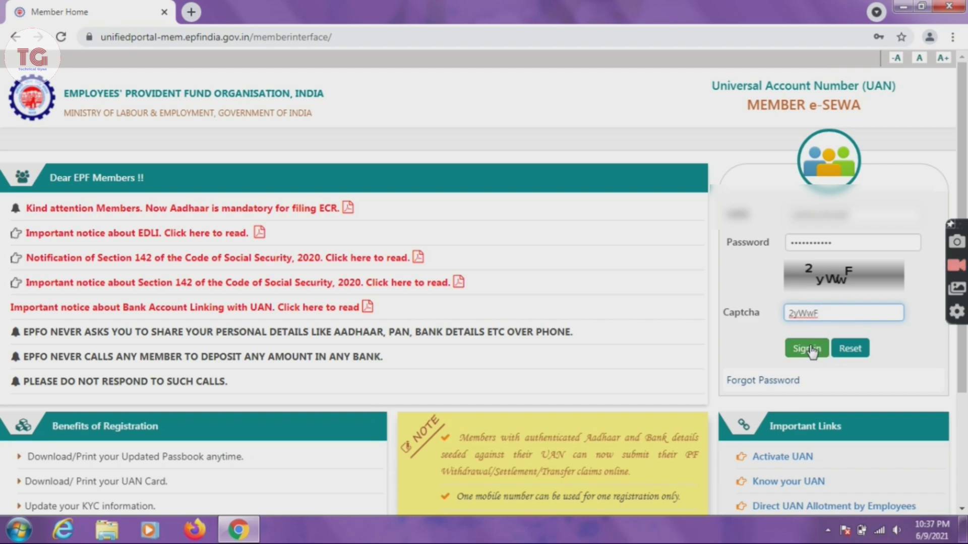
{"action": "left_click", "coordinate": [813, 353]}
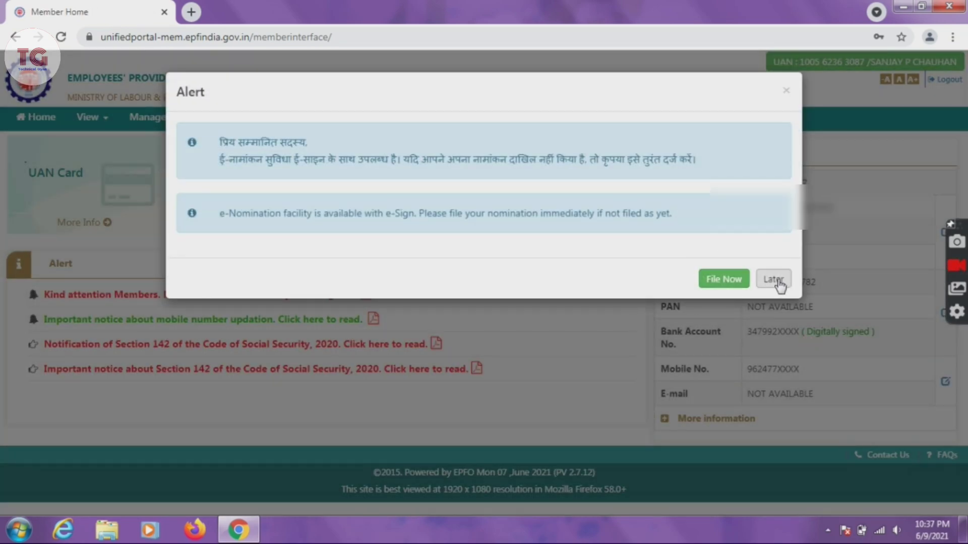
Step: Postpone the e-Nomination alert with Later and open View > Profile
{"action": "left_click", "coordinate": [779, 282]}
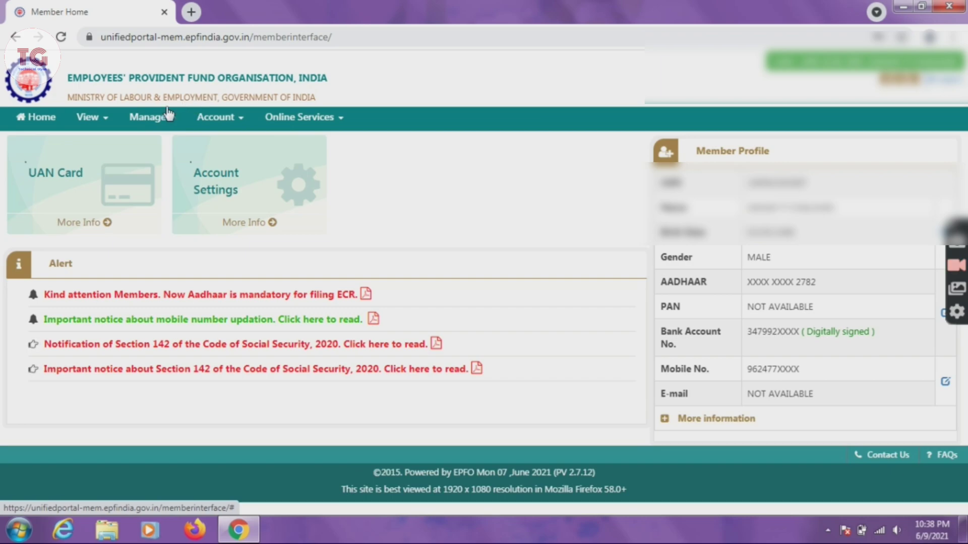
{"action": "left_click", "coordinate": [103, 125]}
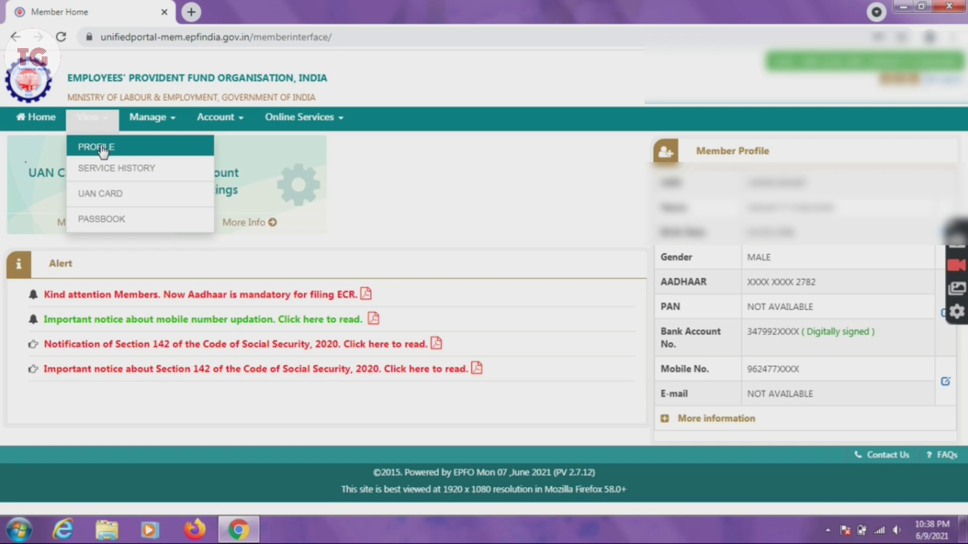
{"action": "left_click", "coordinate": [103, 147]}
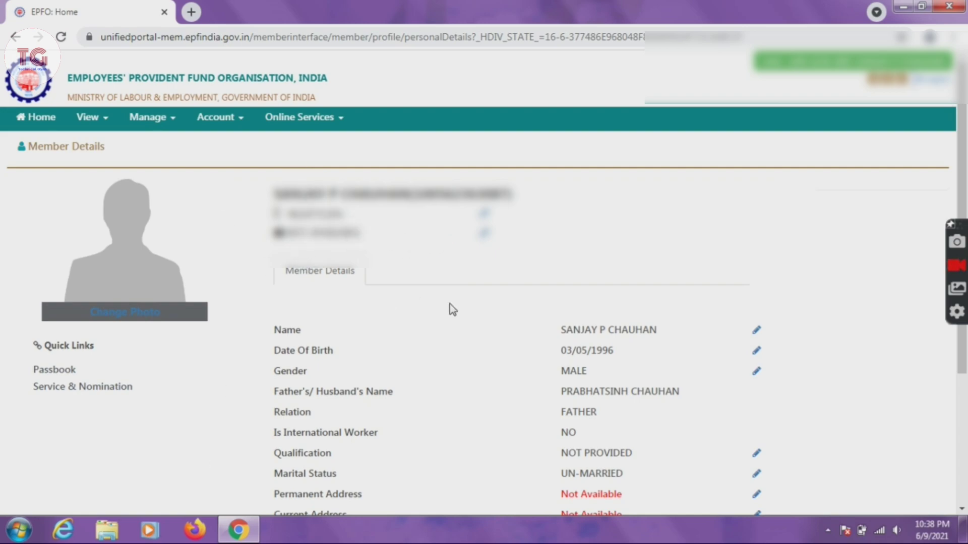
Step: Open Modify Basic Details from the Name edit pencil, ready for the requested name
{"action": "left_click", "coordinate": [758, 332]}
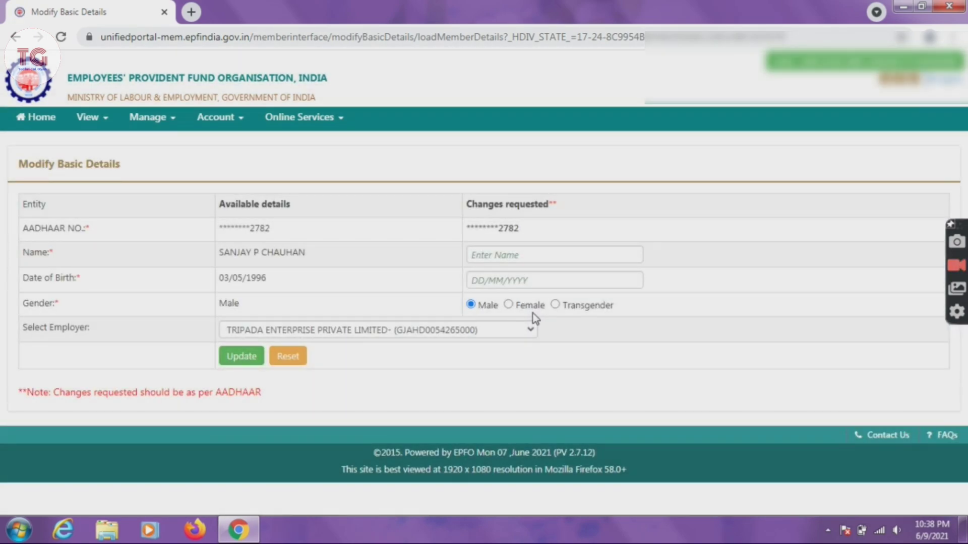
{"action": "left_click", "coordinate": [480, 253]}
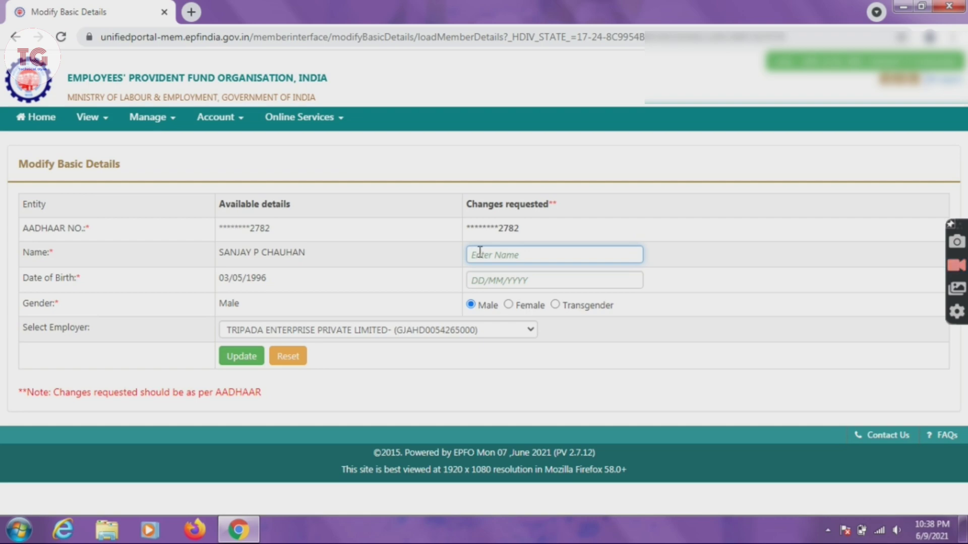
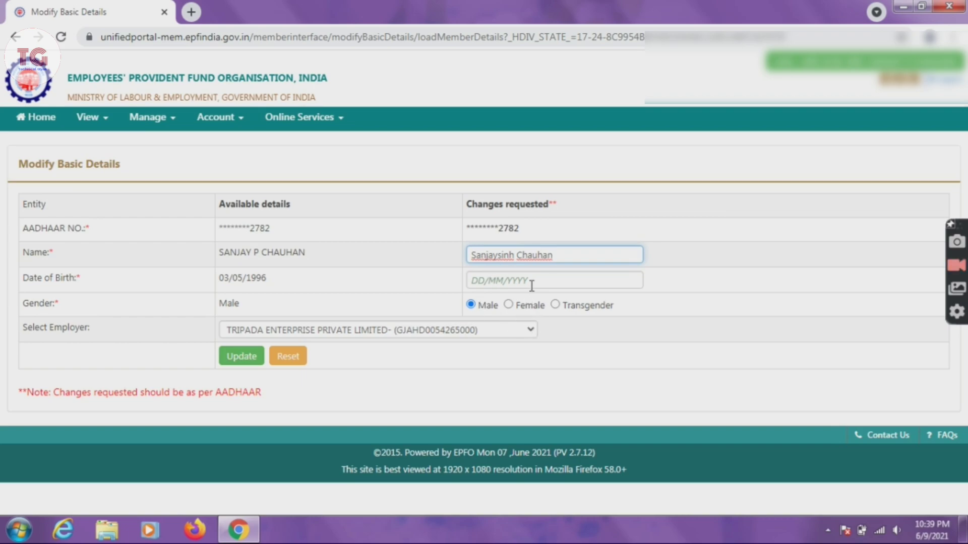
Step: Pick the on-record birth date in the calendar's month, year and day choices
{"action": "left_click", "coordinate": [478, 283]}
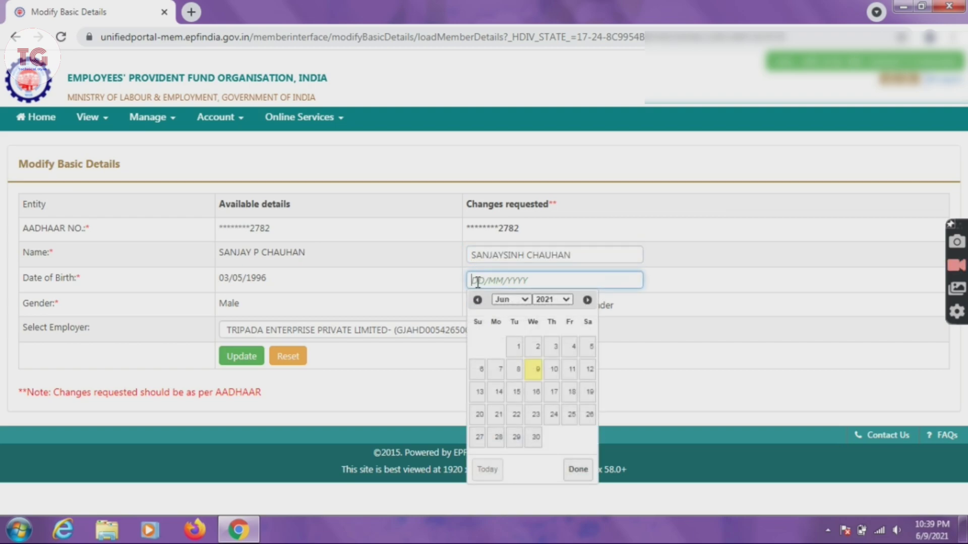
{"action": "type", "text": "07"}
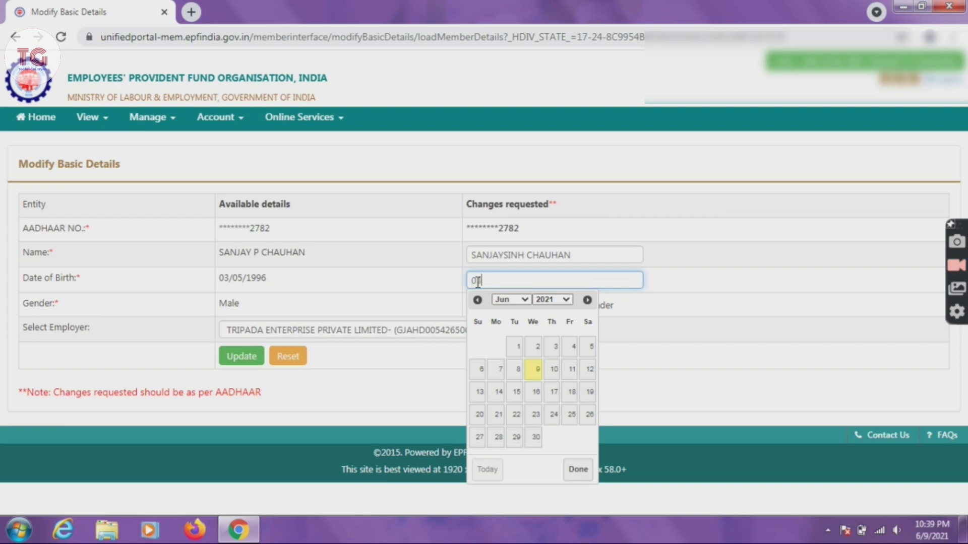
{"action": "left_click", "coordinate": [524, 302]}
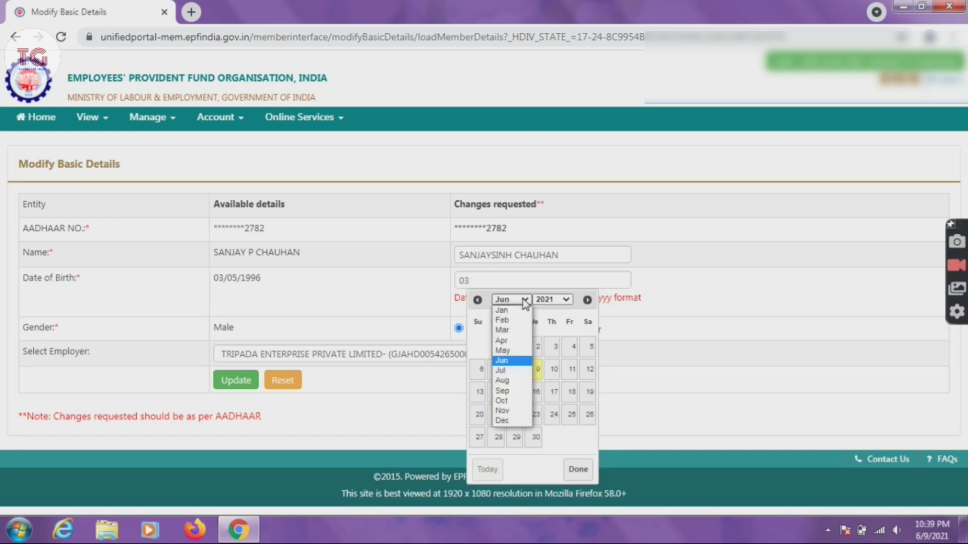
{"action": "left_click", "coordinate": [519, 351]}
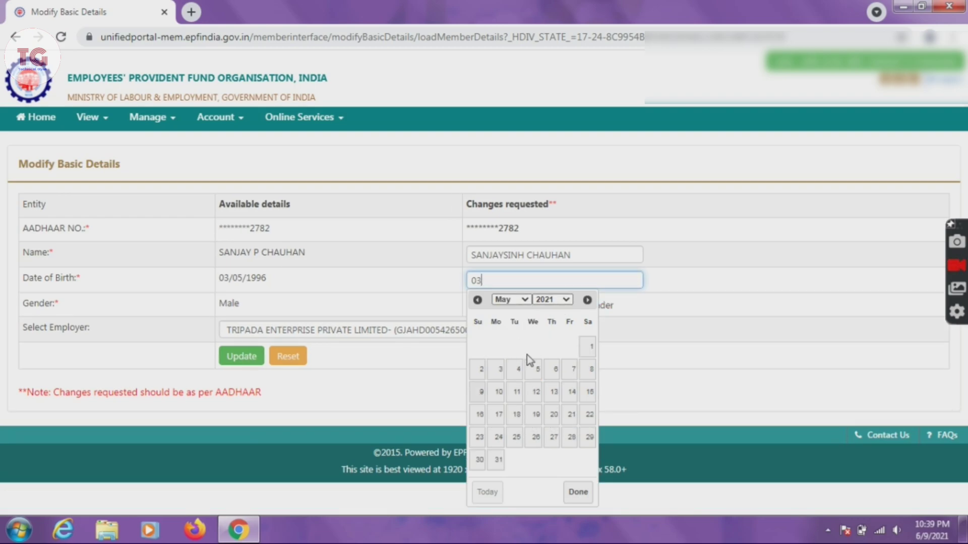
{"action": "left_click", "coordinate": [561, 302]}
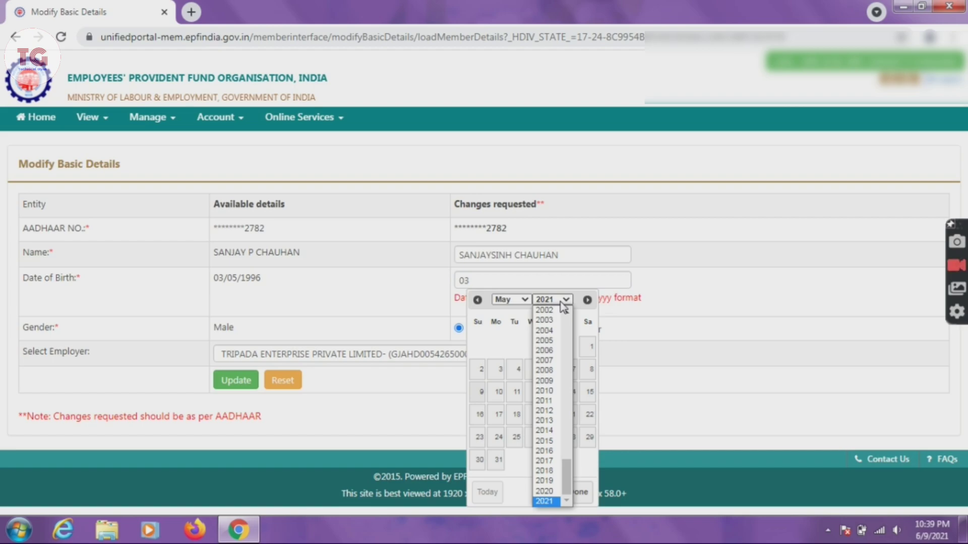
{"action": "scroll", "coordinate": [565, 322], "scroll_direction": "up", "scroll_amount": 5}
{"action": "scroll", "coordinate": [564, 328], "scroll_direction": "up", "scroll_amount": 1}
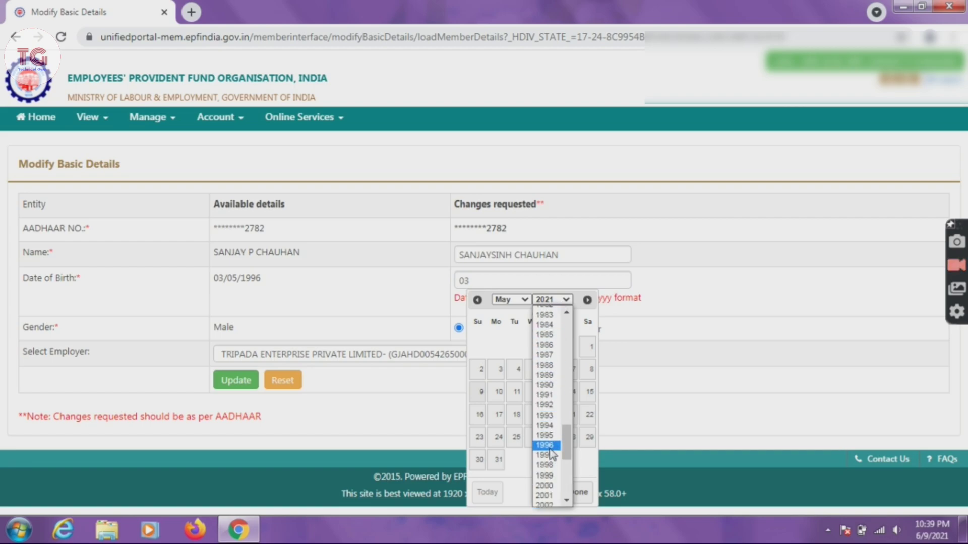
{"action": "left_click", "coordinate": [546, 446]}
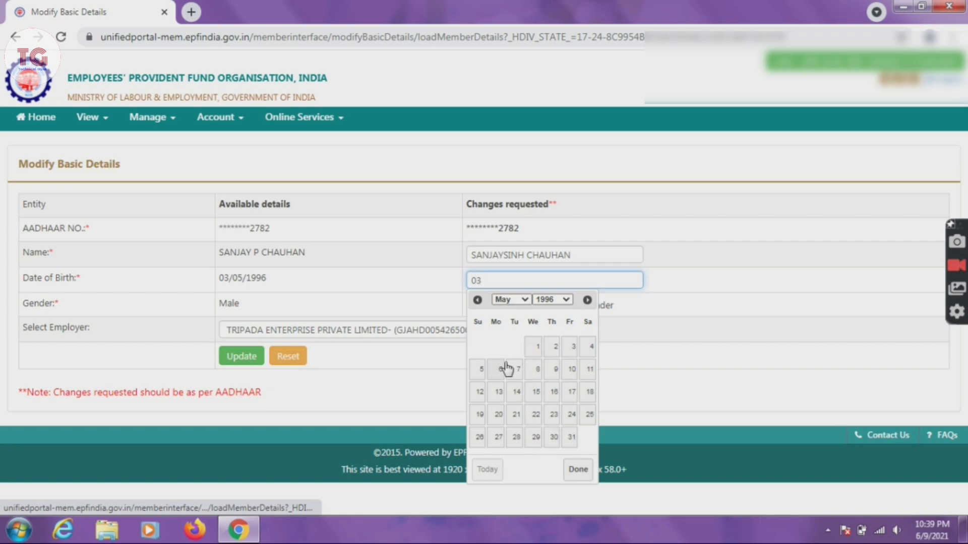
{"action": "left_click", "coordinate": [575, 348]}
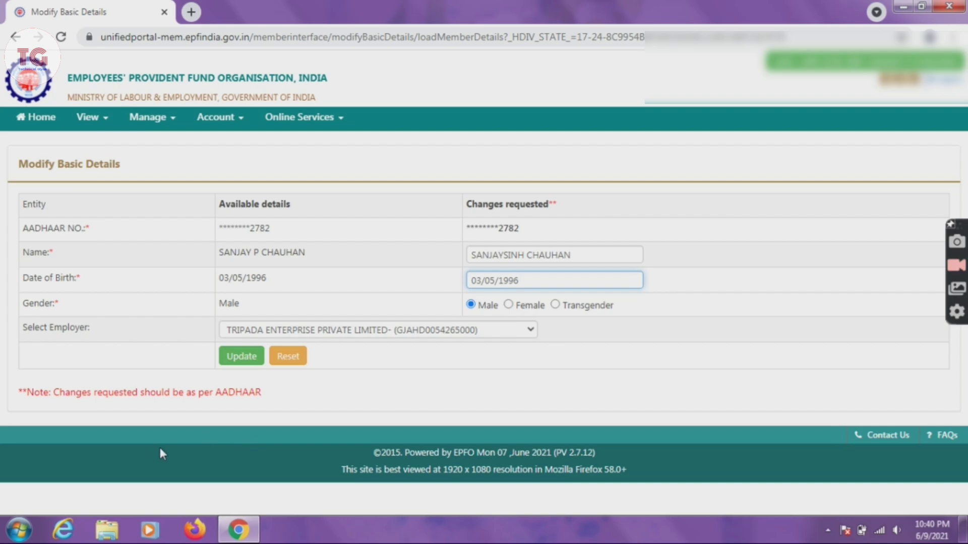
Step: Submit the name change with Update and confirm Yes in Confirm Details
{"action": "left_click", "coordinate": [233, 359]}
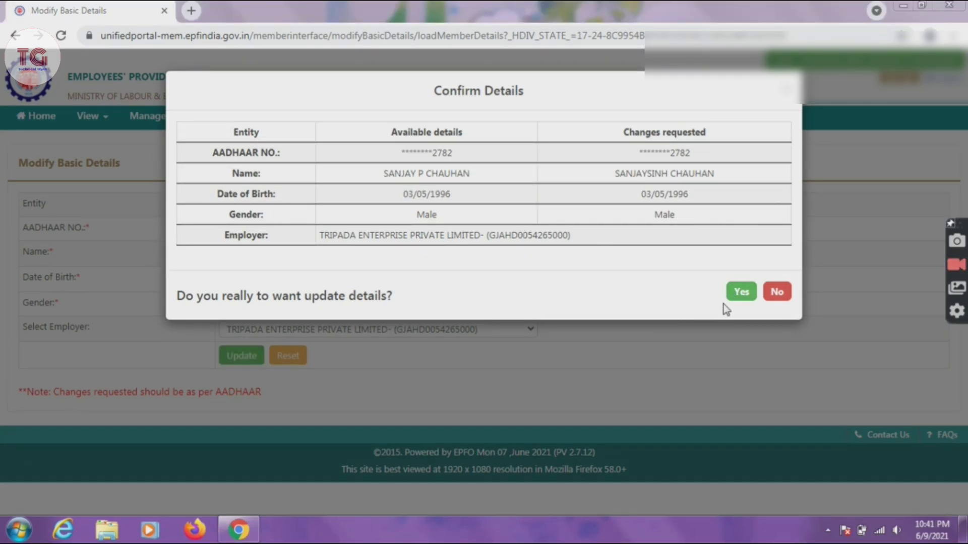
{"action": "left_click", "coordinate": [741, 294]}
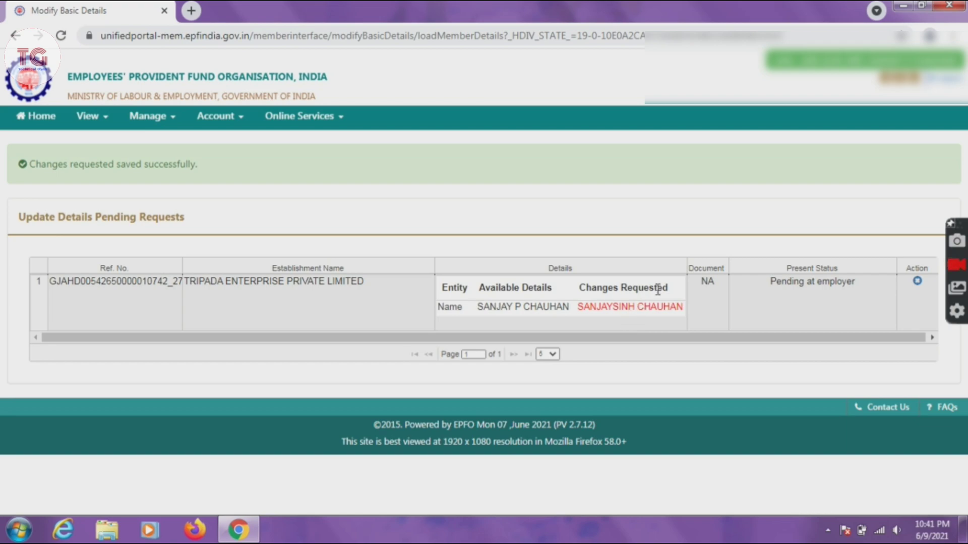
{"action": "left_click", "coordinate": [839, 297]}
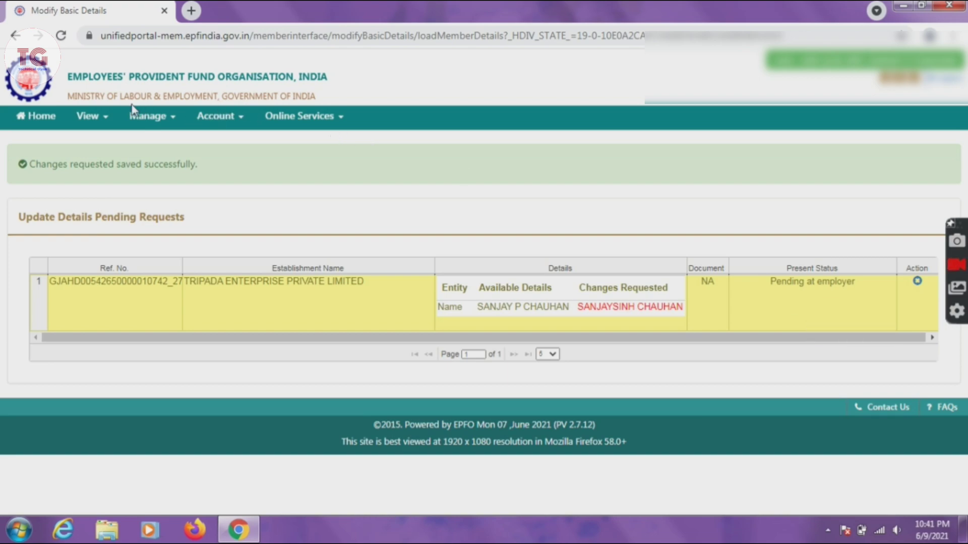
Step: Go to Manage > KYC to see the member's active KYC documents
{"action": "left_click", "coordinate": [209, 123]}
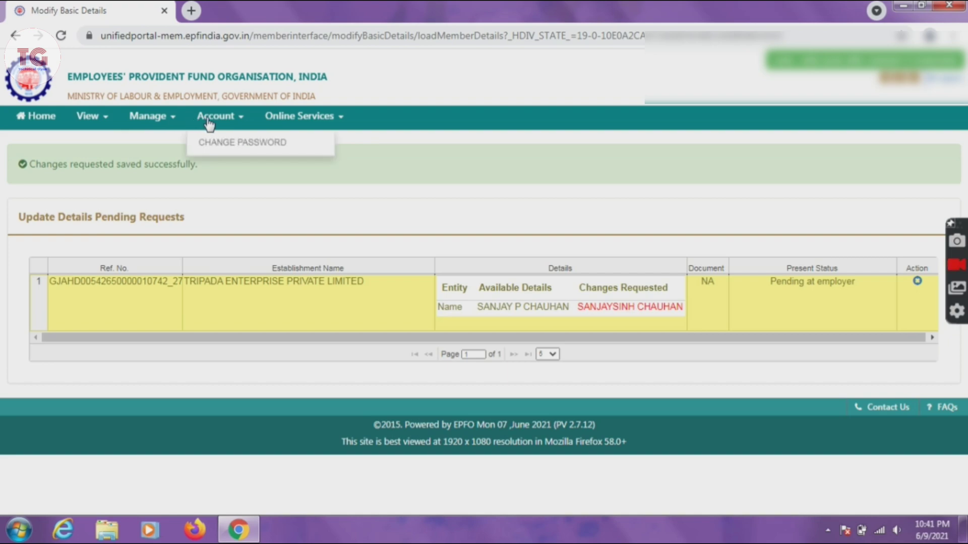
{"action": "left_click", "coordinate": [159, 121]}
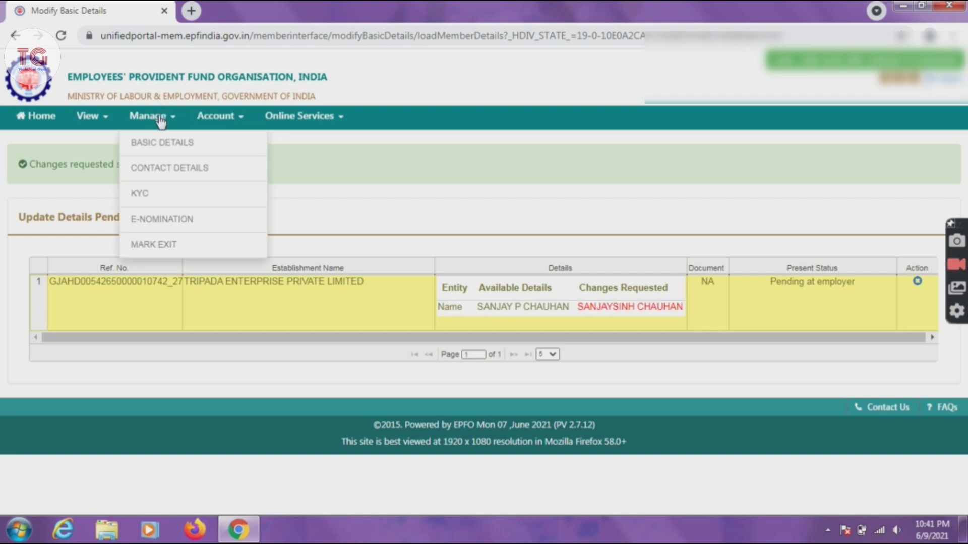
{"action": "left_click", "coordinate": [159, 195]}
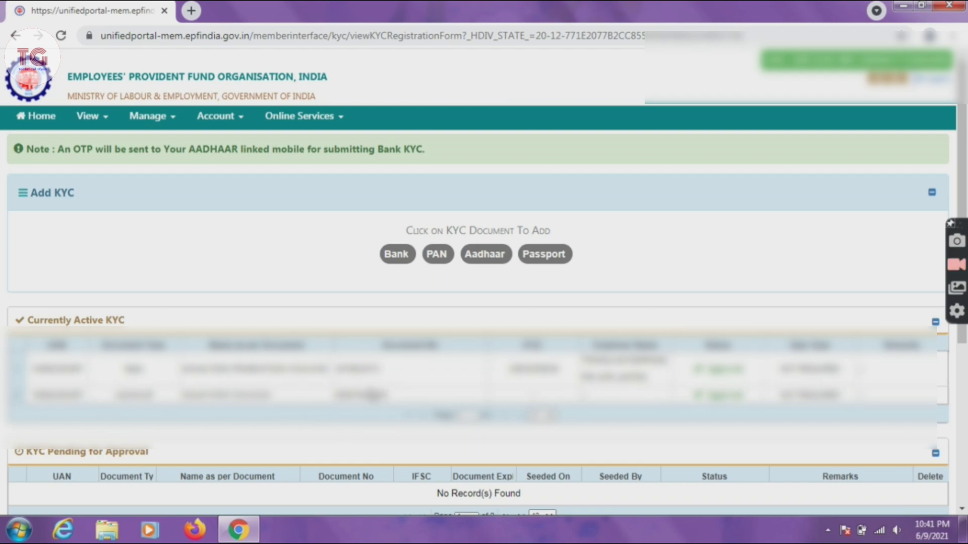
Step: Choose Bank under Add KYC, ready to enter the bank account number
{"action": "left_click", "coordinate": [396, 254]}
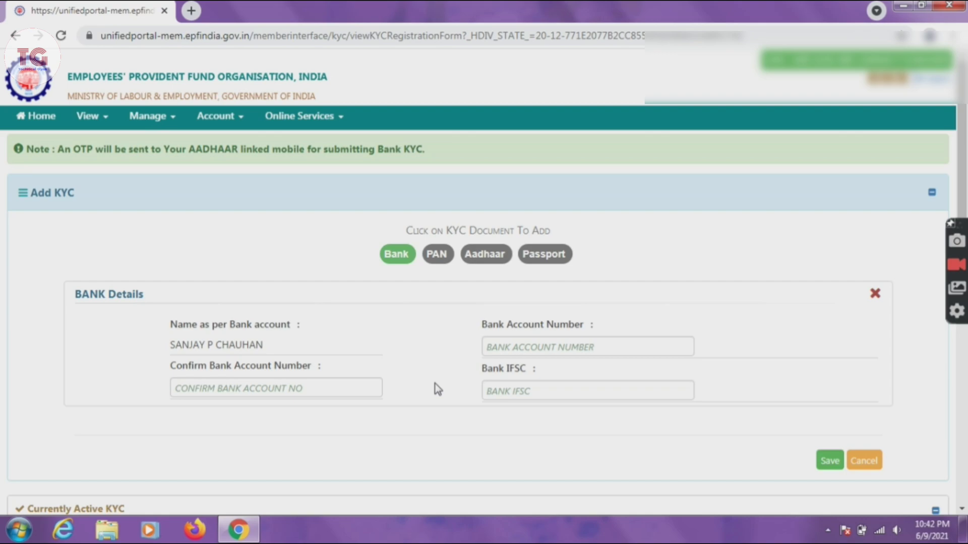
{"action": "left_click", "coordinate": [521, 349]}
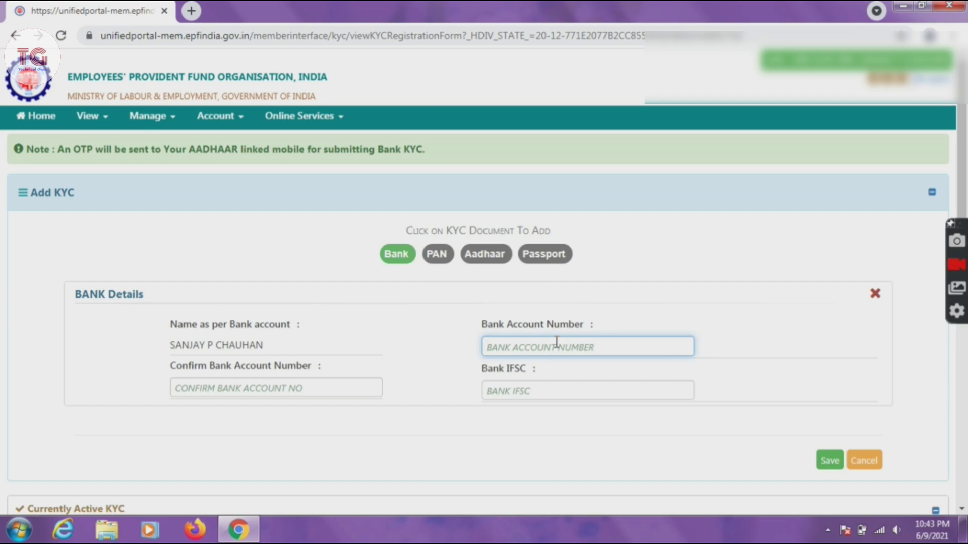
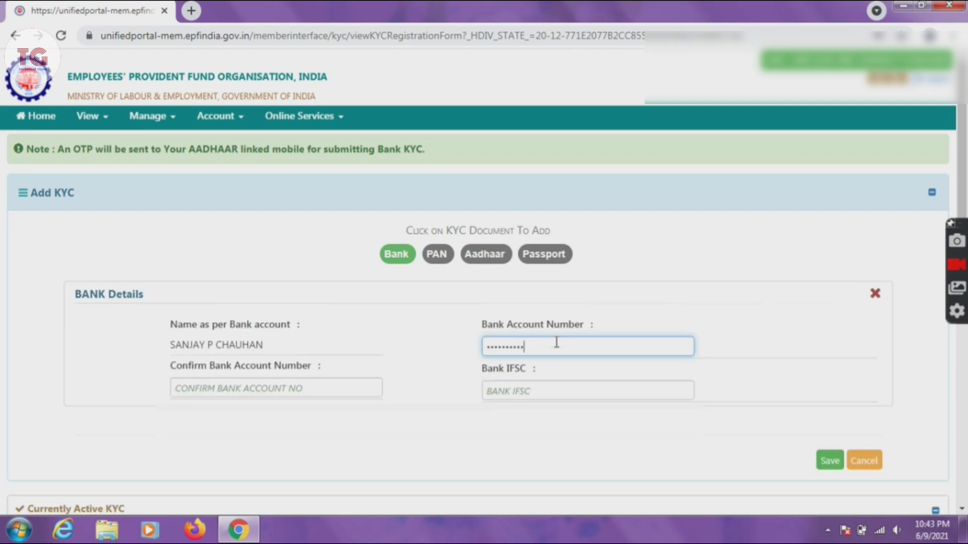
Step: Enter the bank account number, re-enter it in the confirmation field, and move to the IFSC field
{"action": "left_click", "coordinate": [220, 392]}
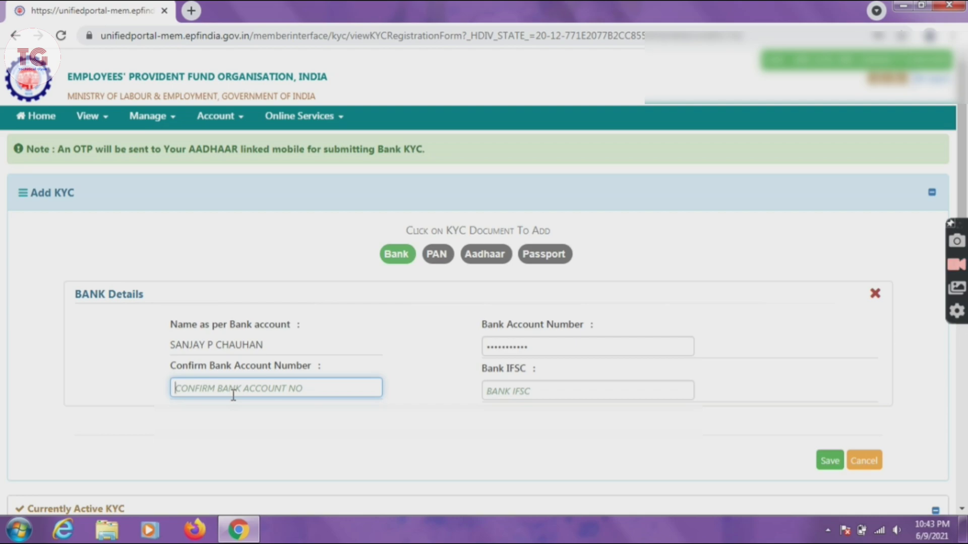
{"action": "type", "text": "3"}
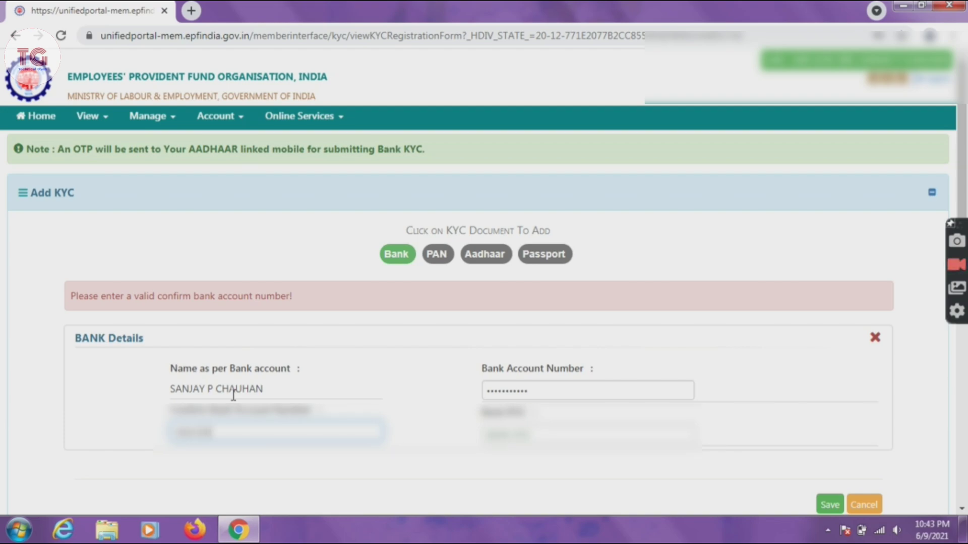
{"action": "type", "text": "***"}
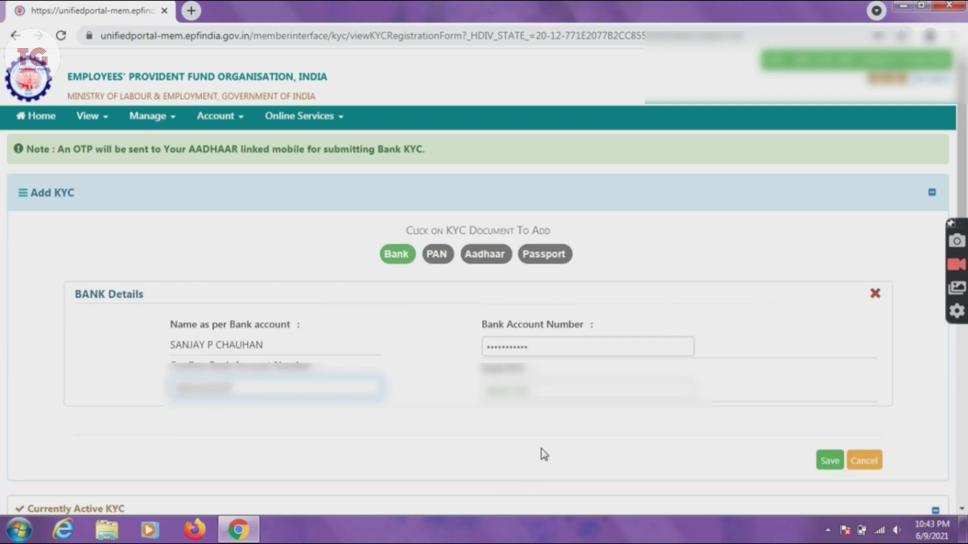
{"action": "left_click", "coordinate": [537, 392]}
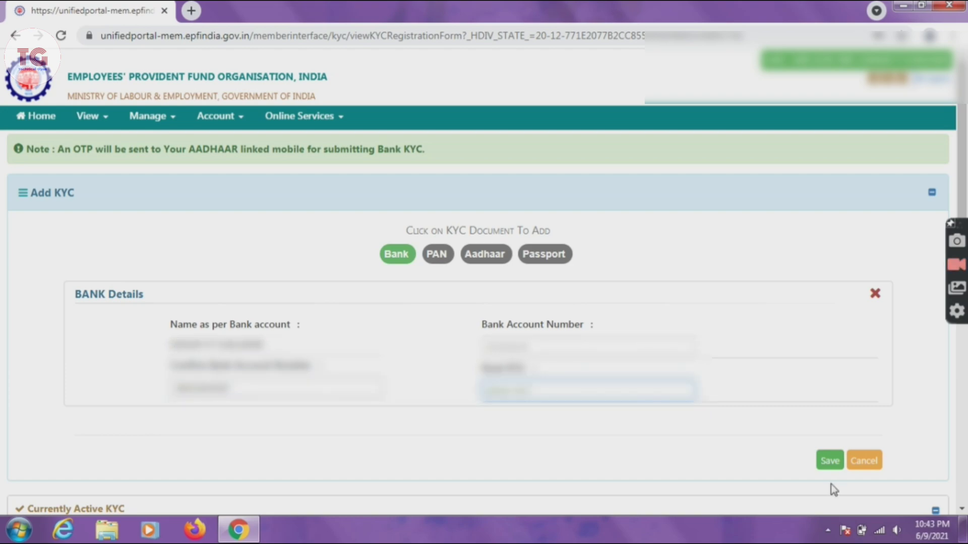
Step: Check the KYC tables, then enter the bank's IFSC code in the Bank IFSC field
{"action": "scroll", "coordinate": [964, 387], "scroll_direction": "down", "scroll_amount": 2}
{"action": "scroll", "coordinate": [963, 387], "scroll_direction": "down", "scroll_amount": 6}
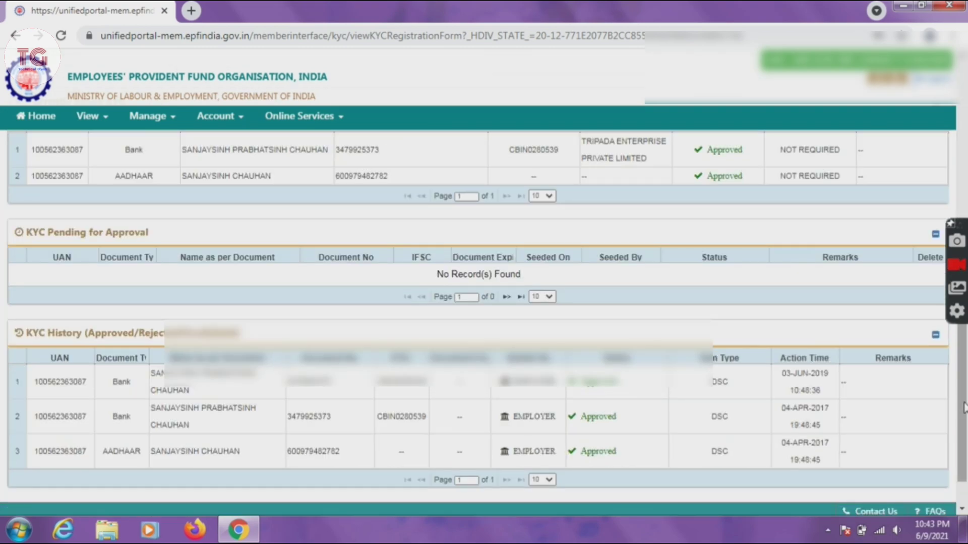
{"action": "scroll", "coordinate": [962, 242], "scroll_direction": "up", "scroll_amount": 7}
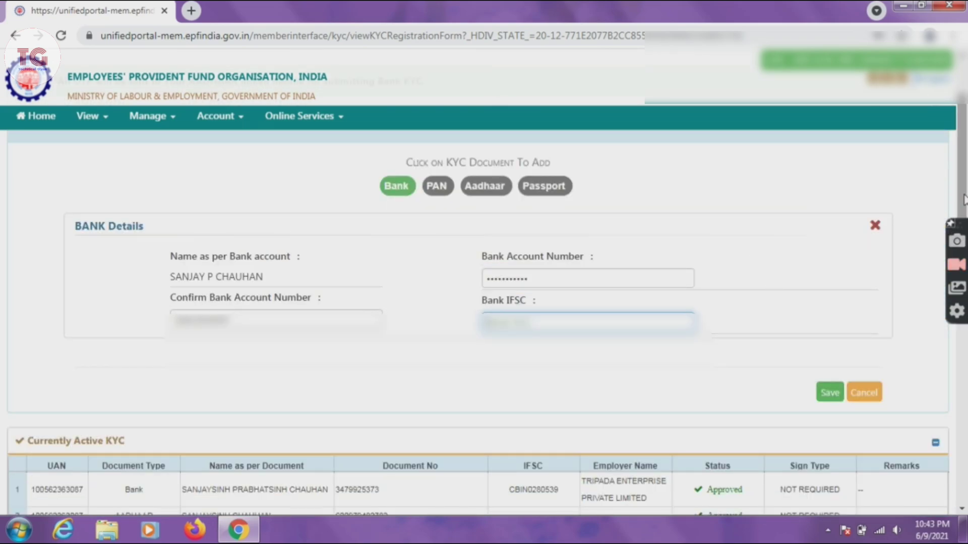
{"action": "scroll", "coordinate": [954, 204], "scroll_direction": "up", "scroll_amount": 1}
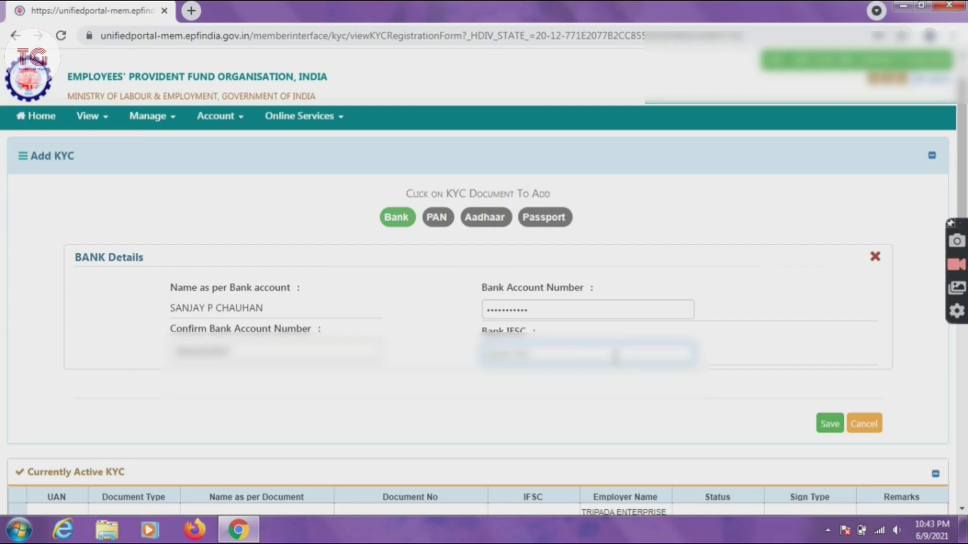
{"action": "type", "text": "S"}
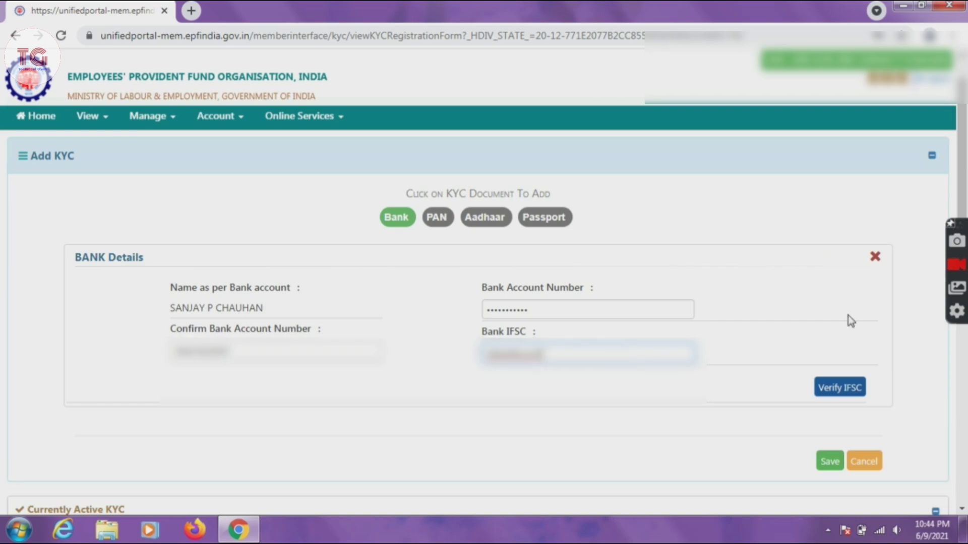
Step: Verify the IFSC and acknowledge the alert that bank KYC awaits employer approval of the name change
{"action": "left_click", "coordinate": [857, 388]}
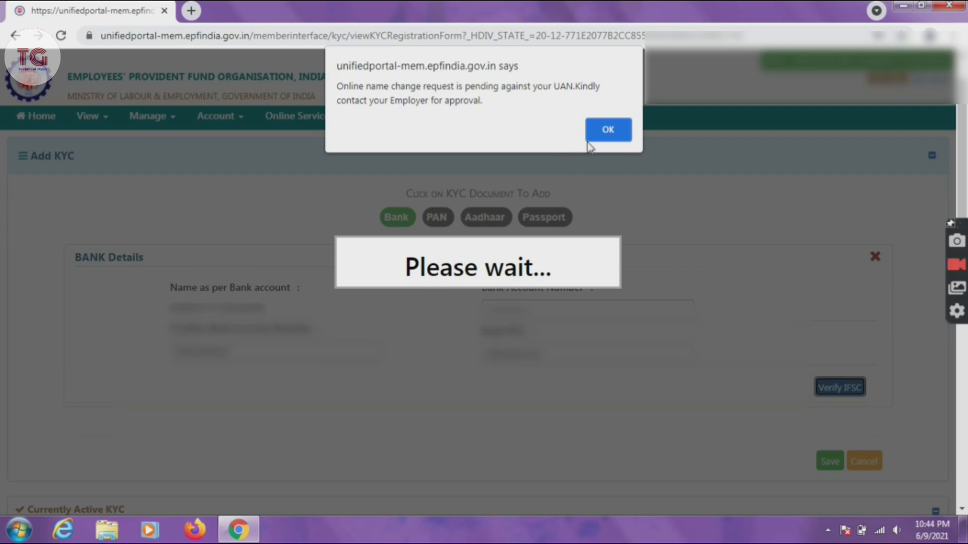
{"action": "left_click", "coordinate": [607, 131]}
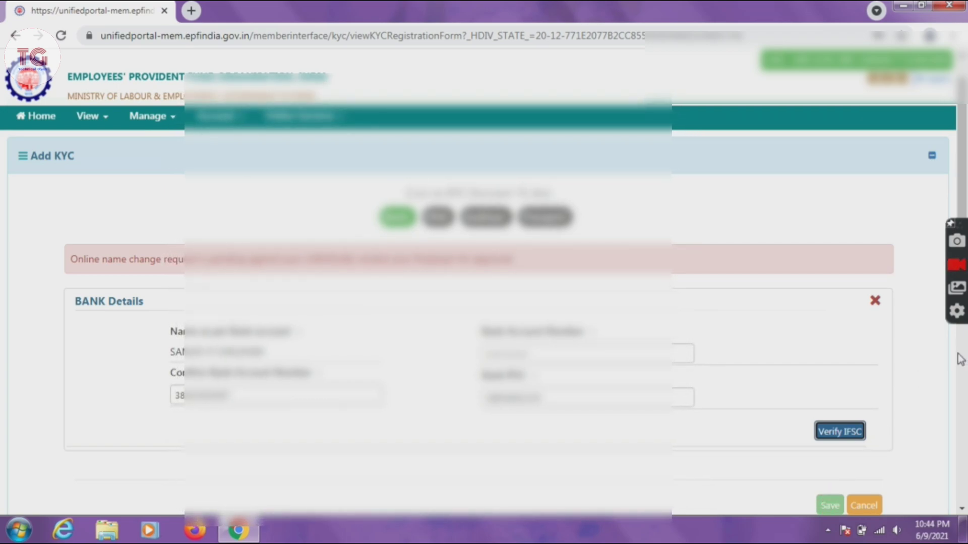
{"action": "scroll", "coordinate": [961, 365], "scroll_direction": "down", "scroll_amount": 8}
{"action": "scroll", "coordinate": [962, 370], "scroll_direction": "up", "scroll_amount": 5}
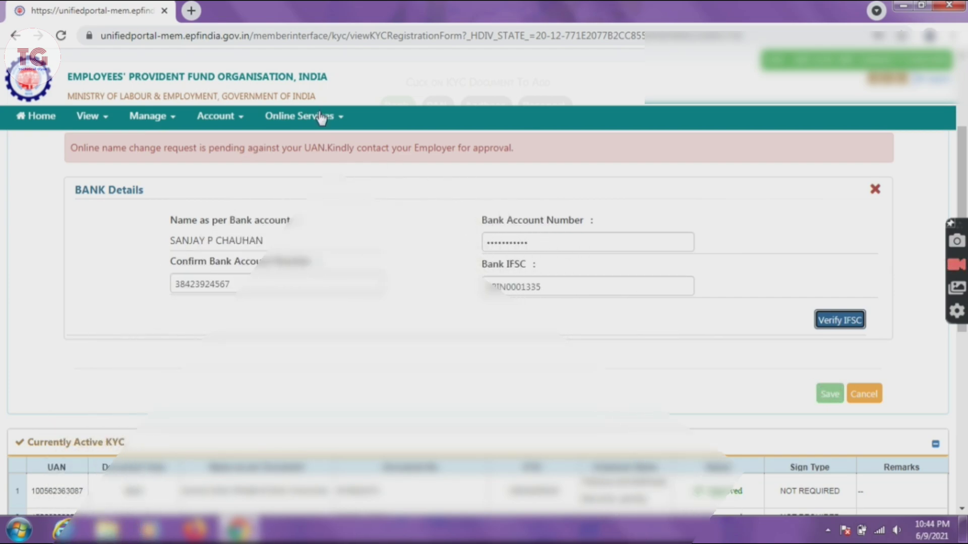
Step: Reopen Manage > KYC, discarding the unsaved bank form, and review the KYC lists
{"action": "left_click", "coordinate": [279, 117]}
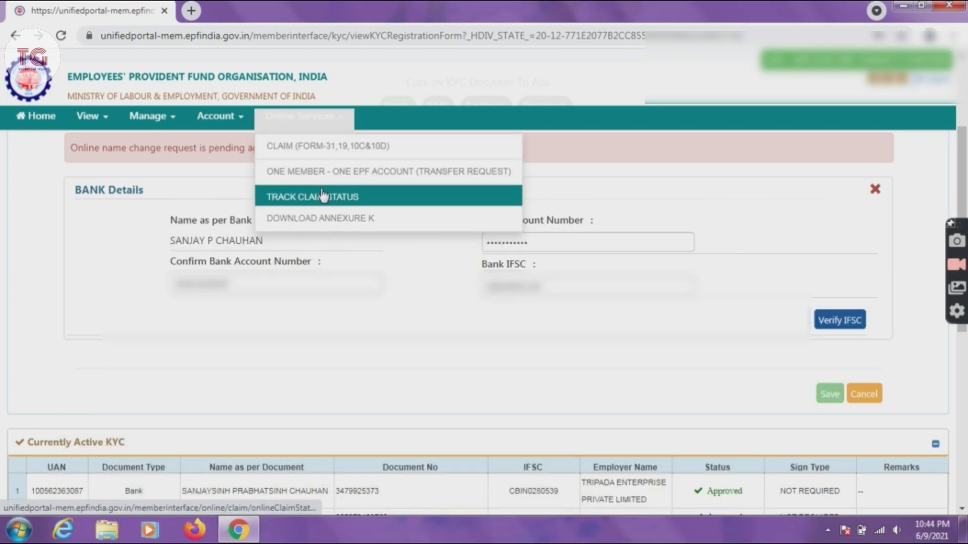
{"action": "left_click", "coordinate": [230, 119]}
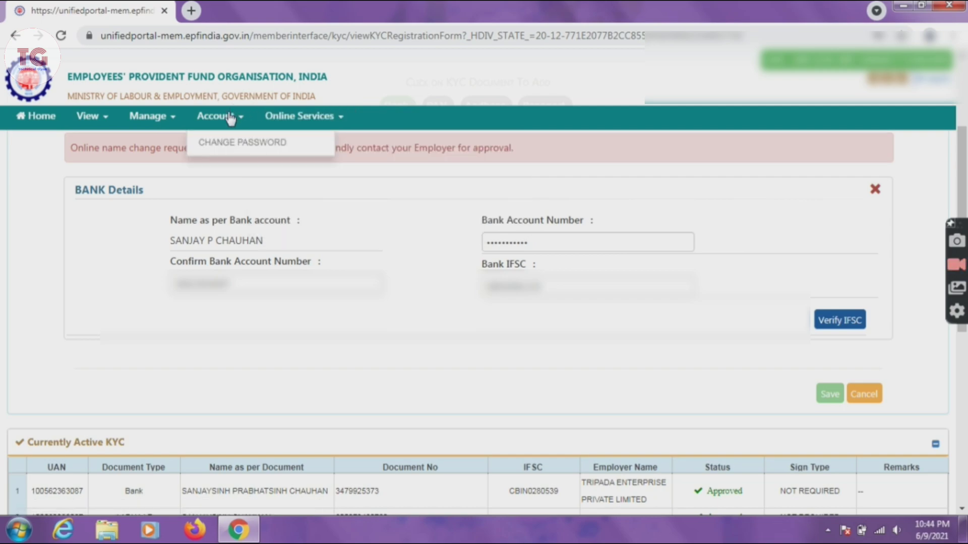
{"action": "left_click", "coordinate": [147, 120]}
{"action": "left_click", "coordinate": [149, 200]}
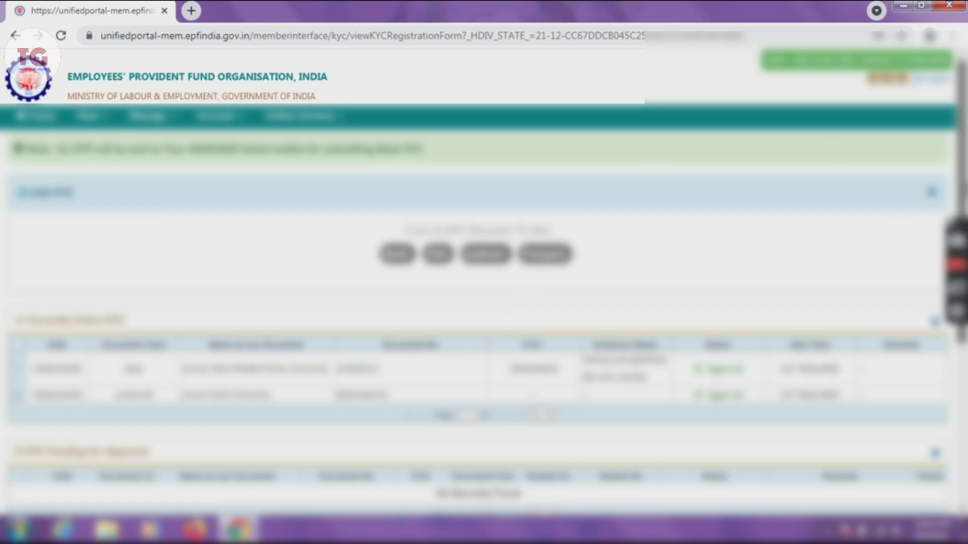
{"action": "scroll", "coordinate": [484, 289], "scroll_direction": "down", "scroll_amount": 3}
{"action": "scroll", "coordinate": [484, 289], "scroll_direction": "down", "scroll_amount": 2}
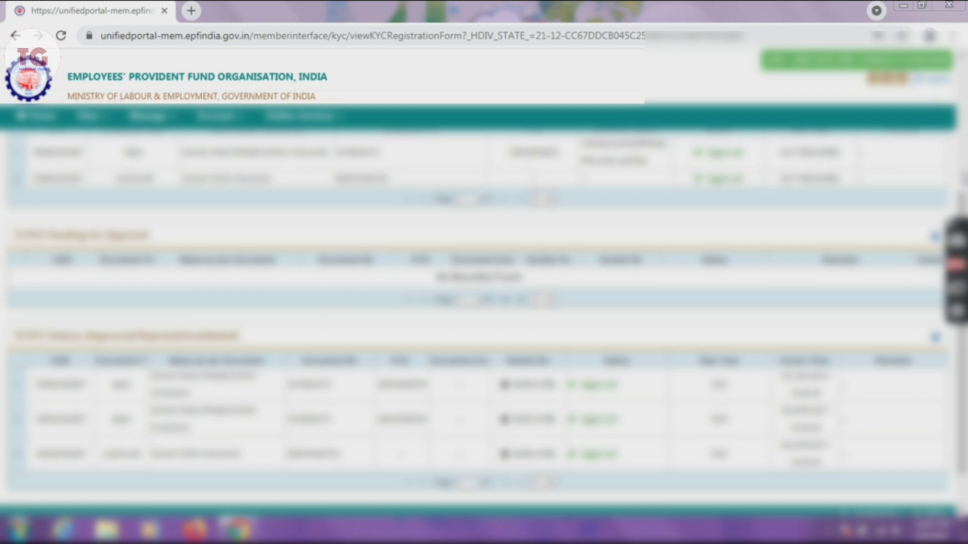
{"action": "scroll", "coordinate": [484, 289], "scroll_direction": "up", "scroll_amount": 5}
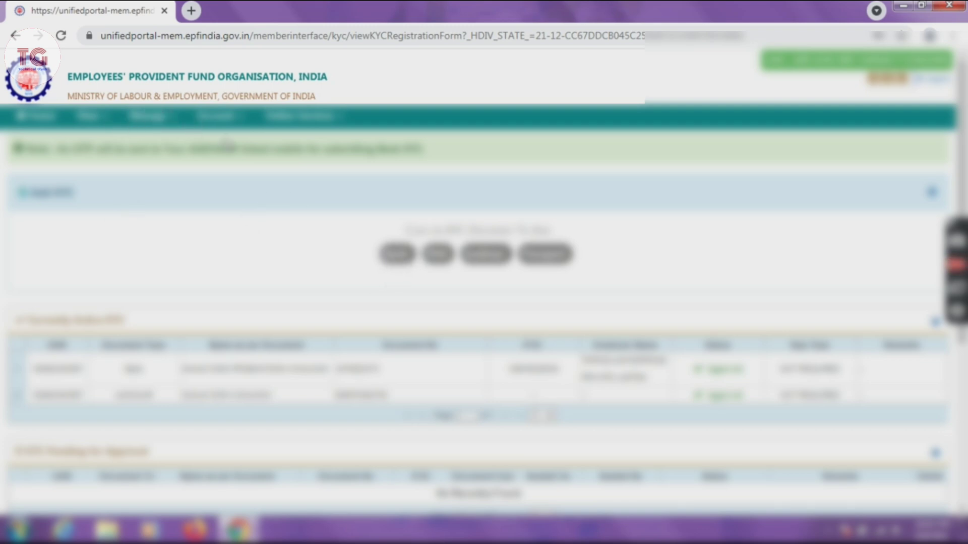
Step: Check Track Claim Status, then open Manage > Basic Details to view the name change pending at employer
{"action": "left_click", "coordinate": [299, 117]}
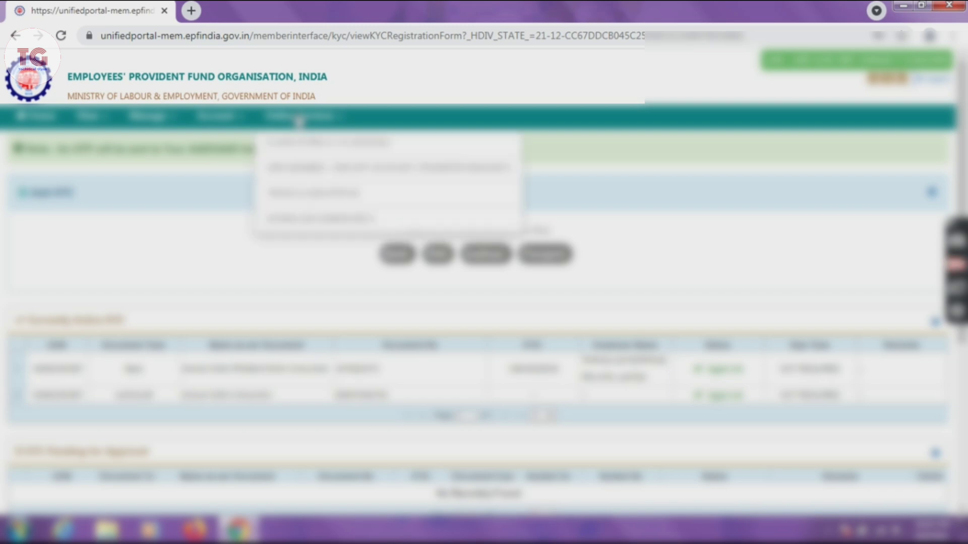
{"action": "left_click", "coordinate": [304, 191]}
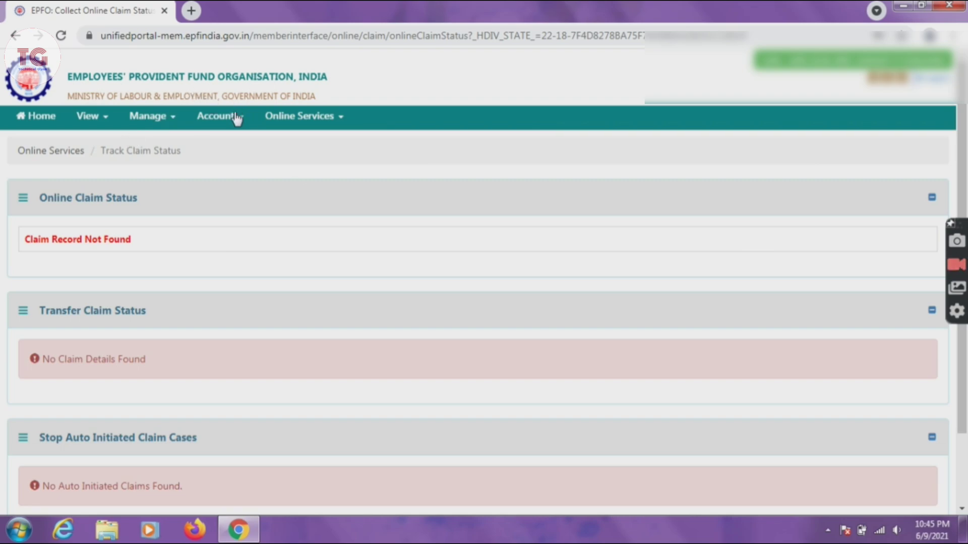
{"action": "left_click", "coordinate": [267, 123]}
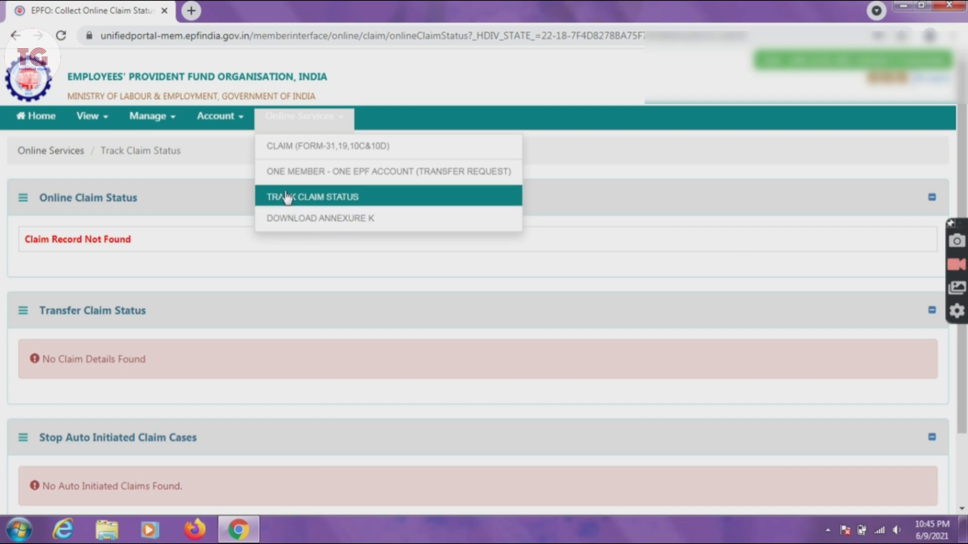
{"action": "left_click", "coordinate": [172, 117]}
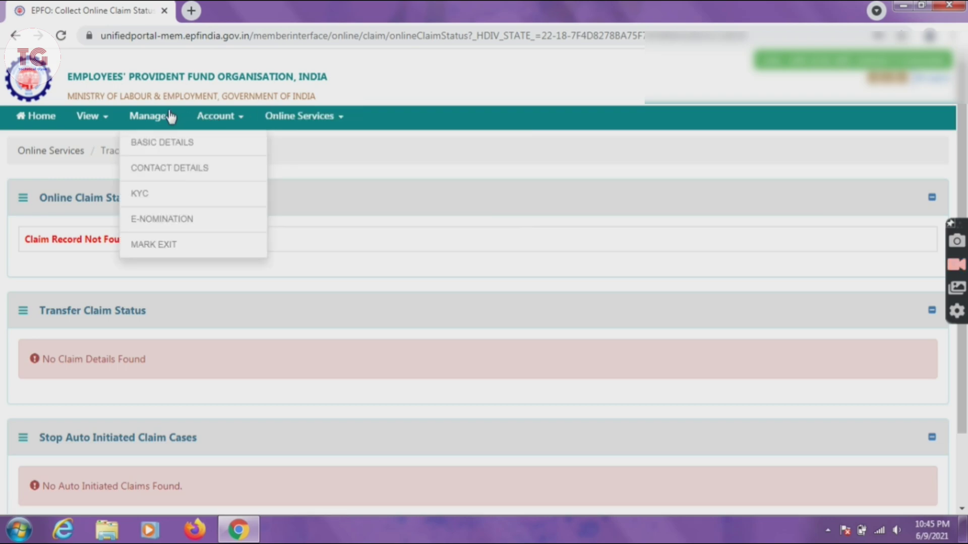
{"action": "left_click", "coordinate": [166, 151]}
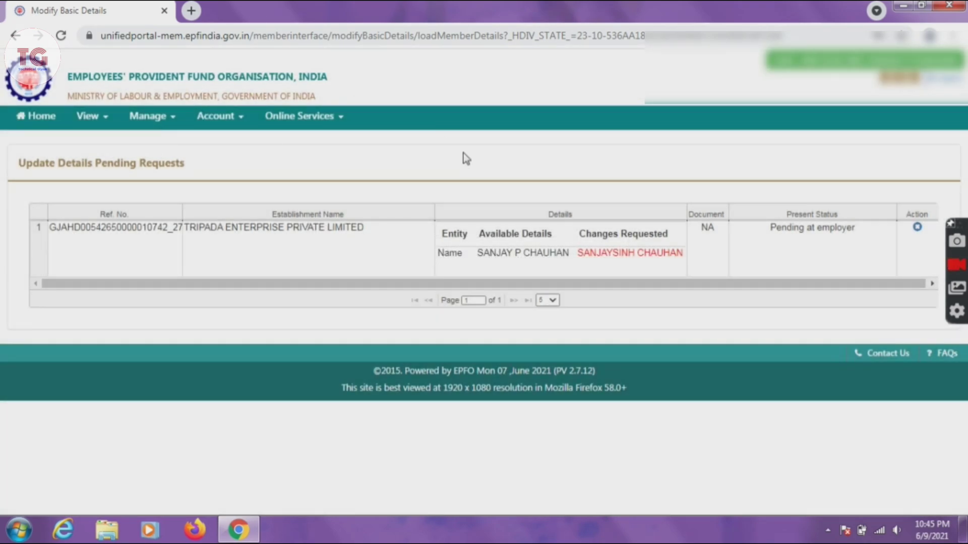
{"action": "left_click_drag", "start_coordinate": [580, 253], "coordinate": [684, 255]}
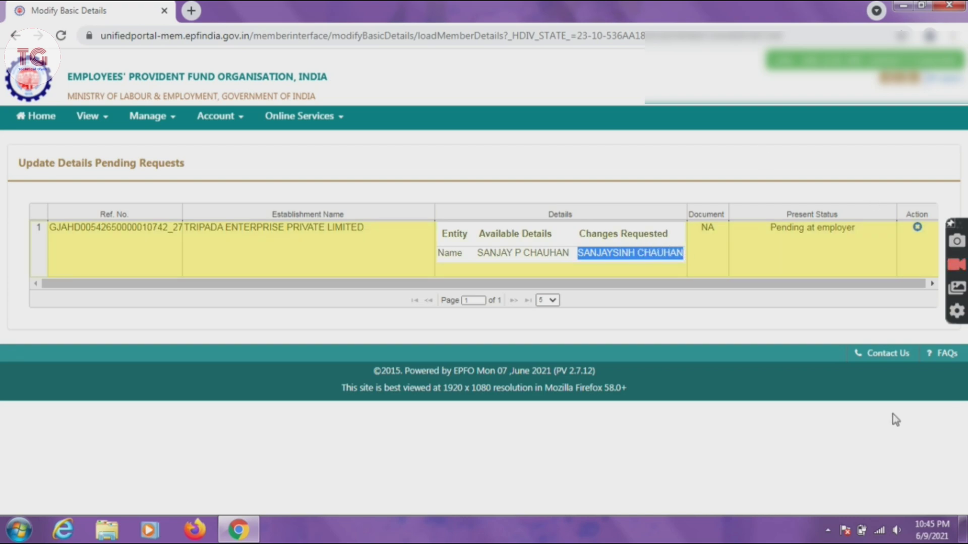
{"action": "left_click", "coordinate": [771, 350]}
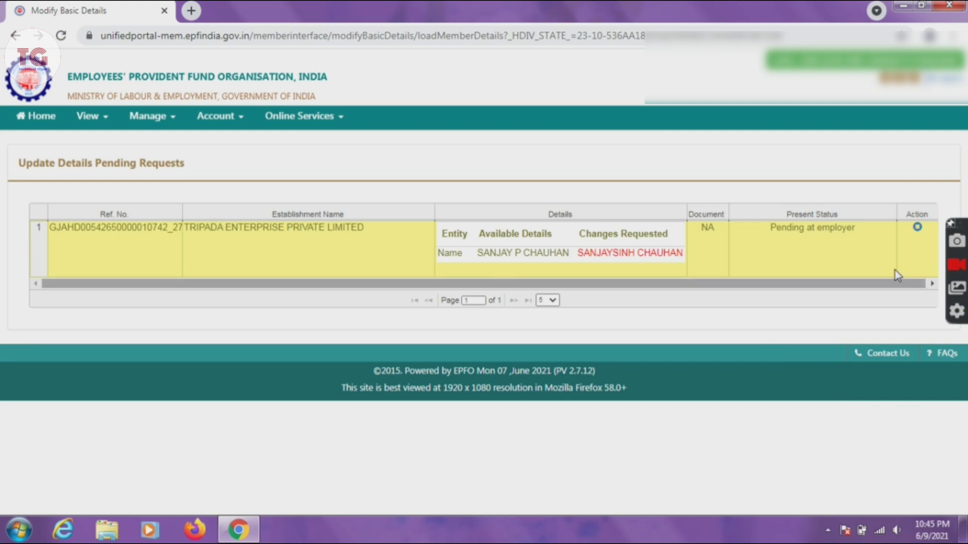